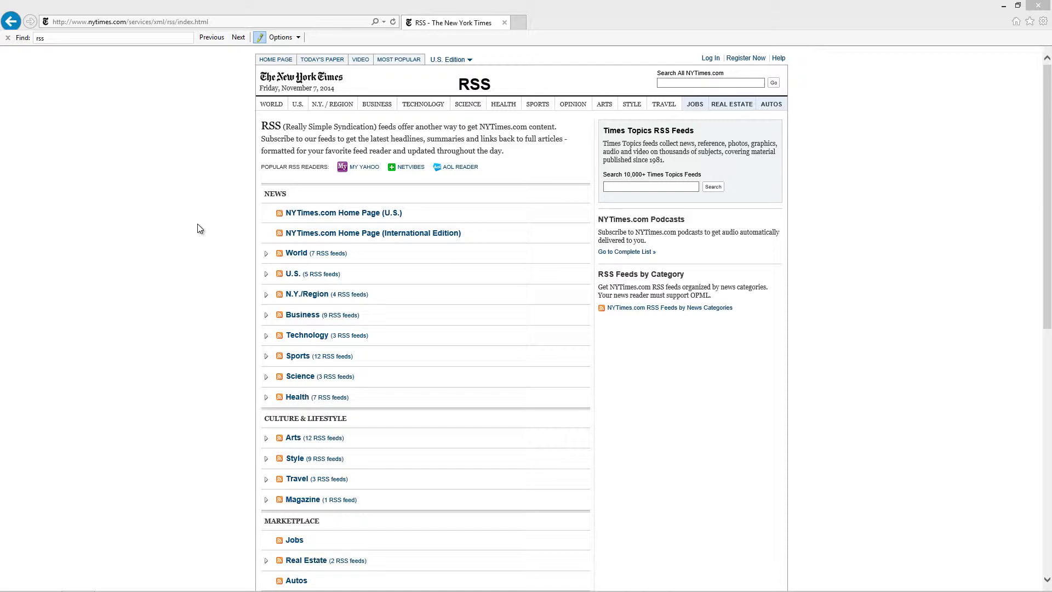
- Open the NYTimes International Edition home page RSS feed in Internet Explorer
click(312, 237)
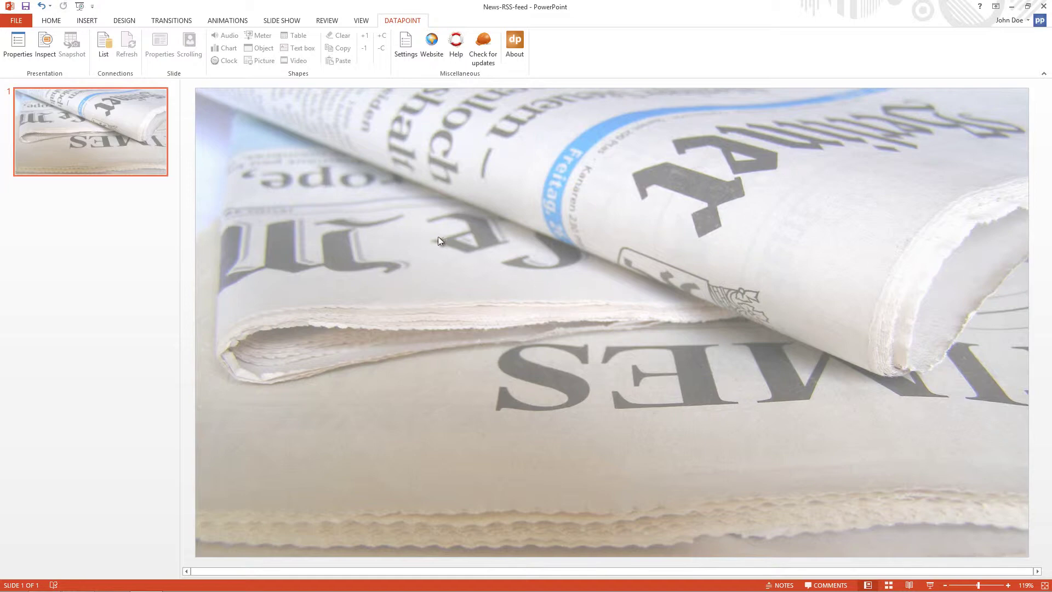
- Start a new RSS feed connection from the DataPoint connection list
click(101, 42)
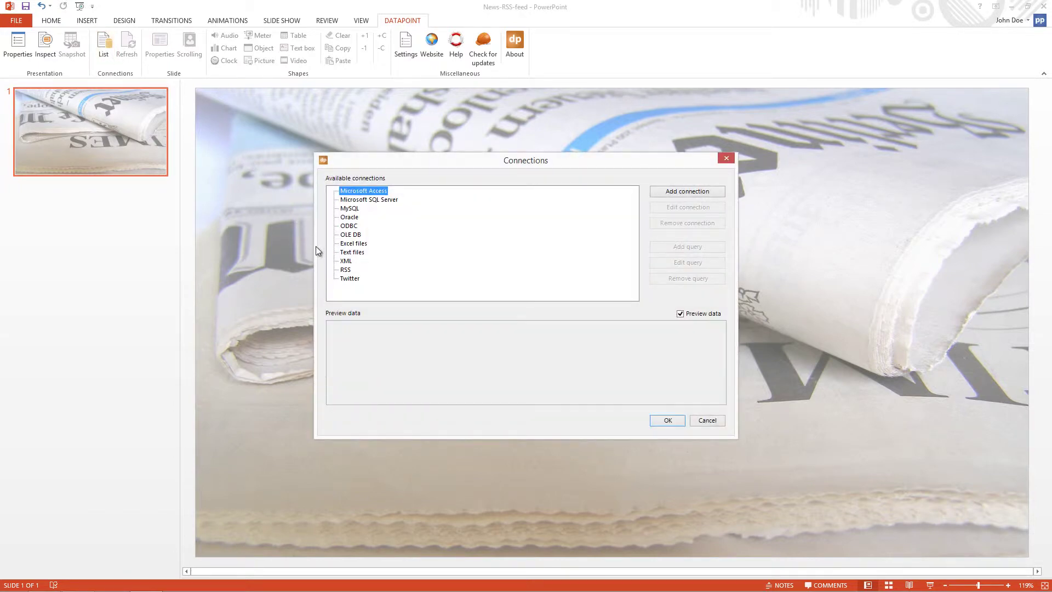
click(345, 269)
click(668, 191)
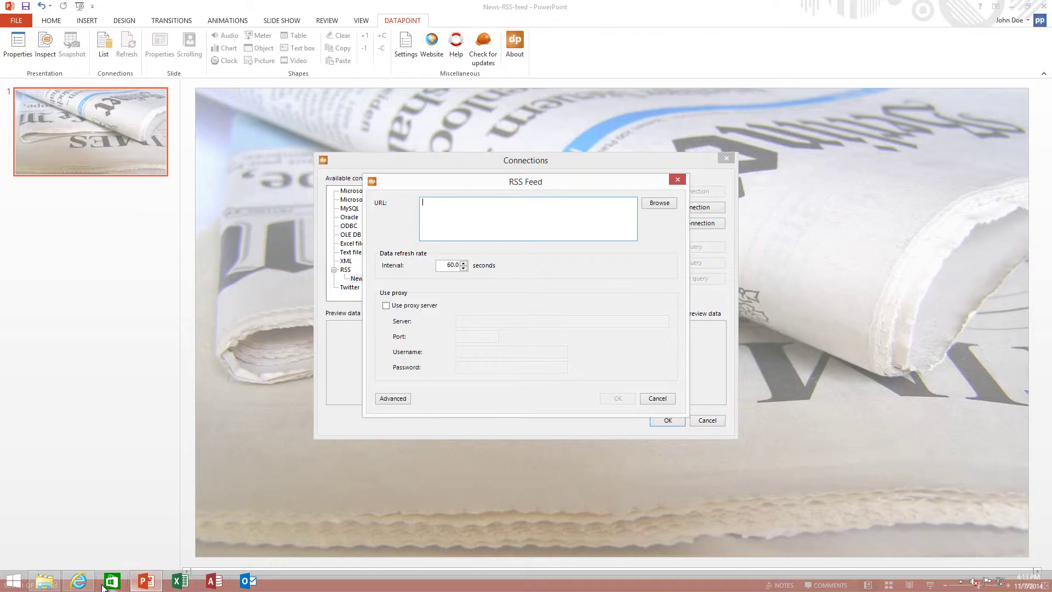
- Copy the NYT International Home feed address from the browser's address bar
click(80, 580)
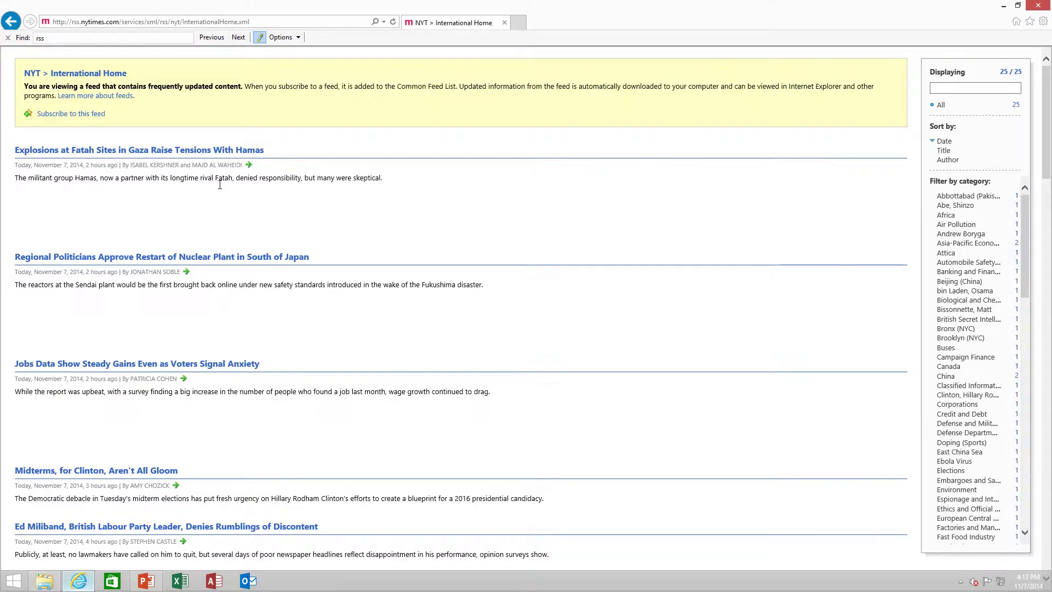
click(267, 23)
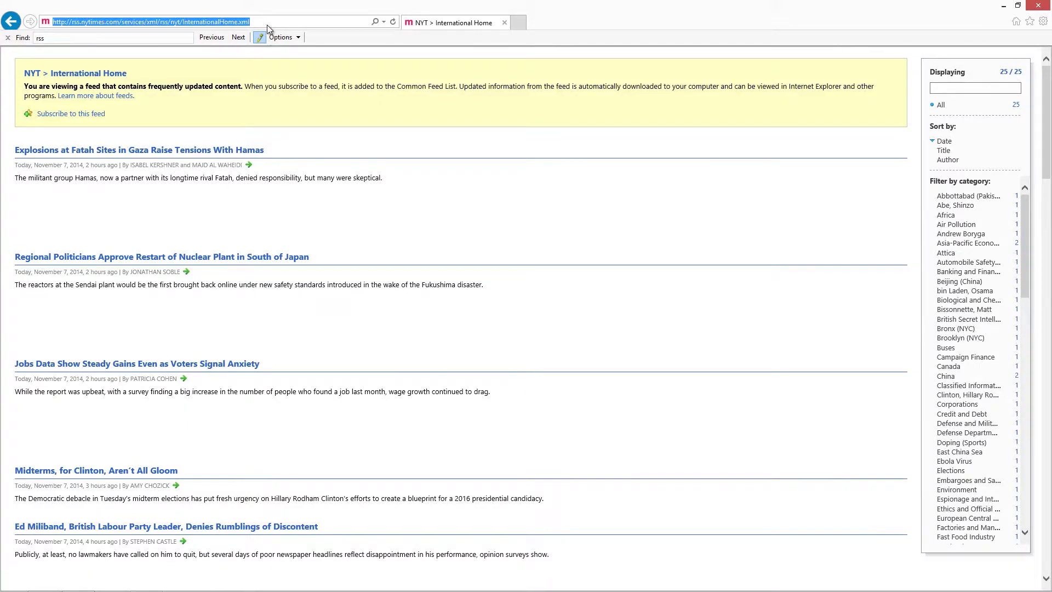
right_click(267, 29)
click(292, 61)
- Paste the NYT International Home feed address into the new RSS connection and confirm it
click(1003, 6)
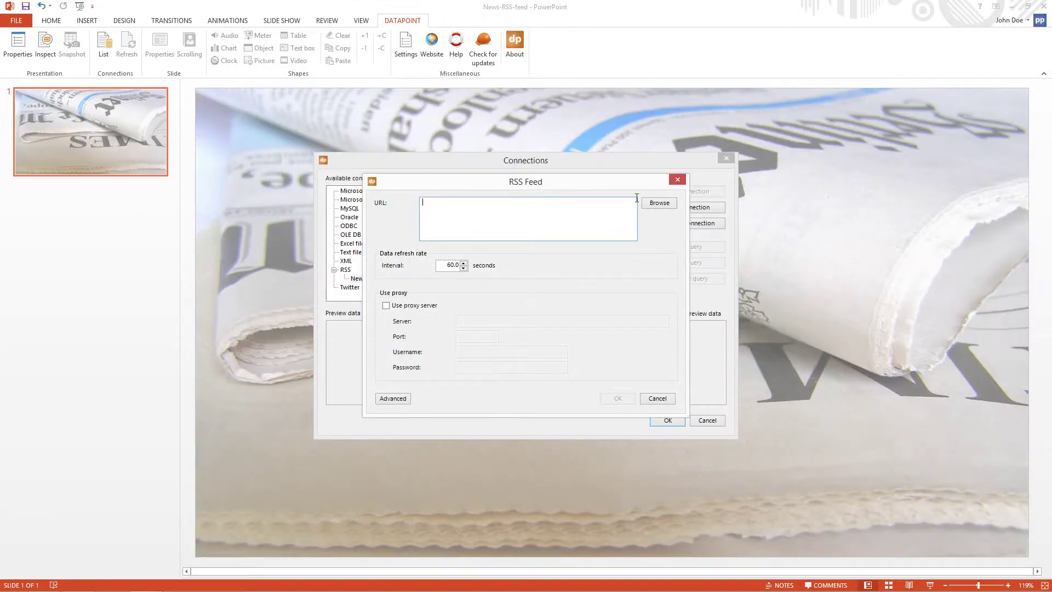
right_click(593, 210)
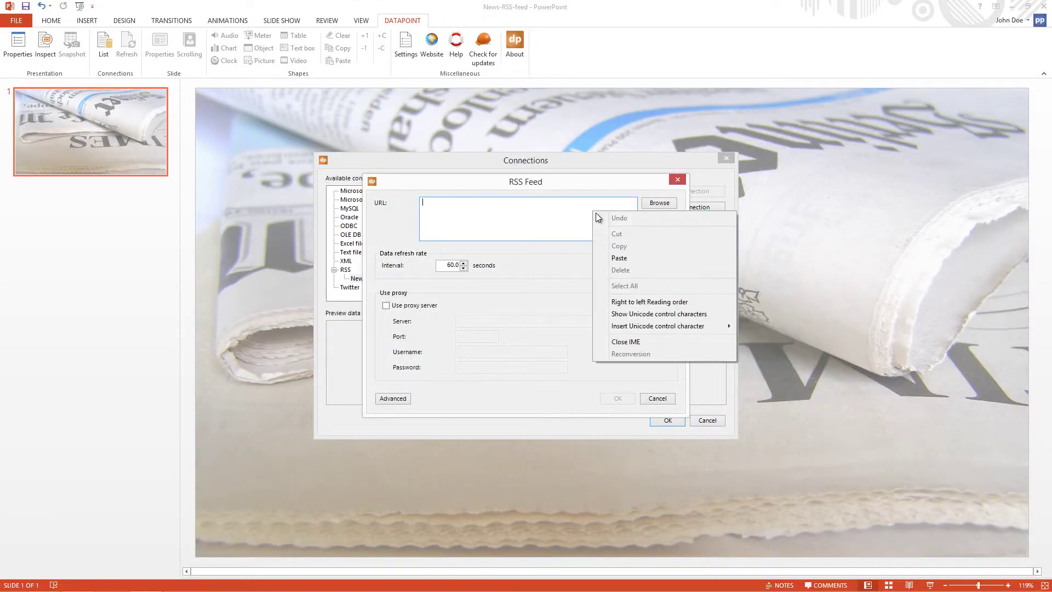
click(618, 258)
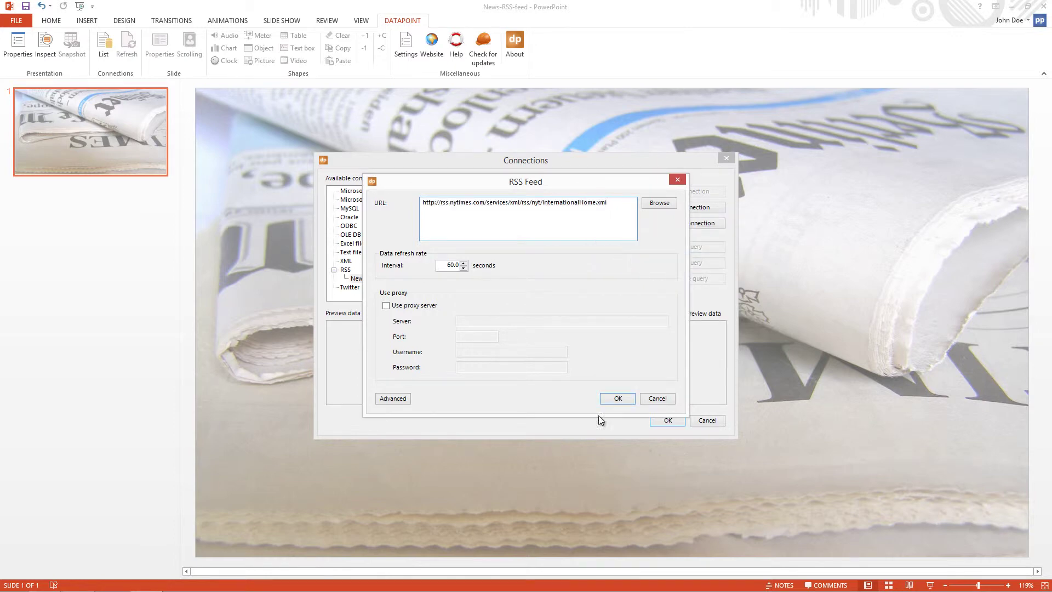
click(623, 399)
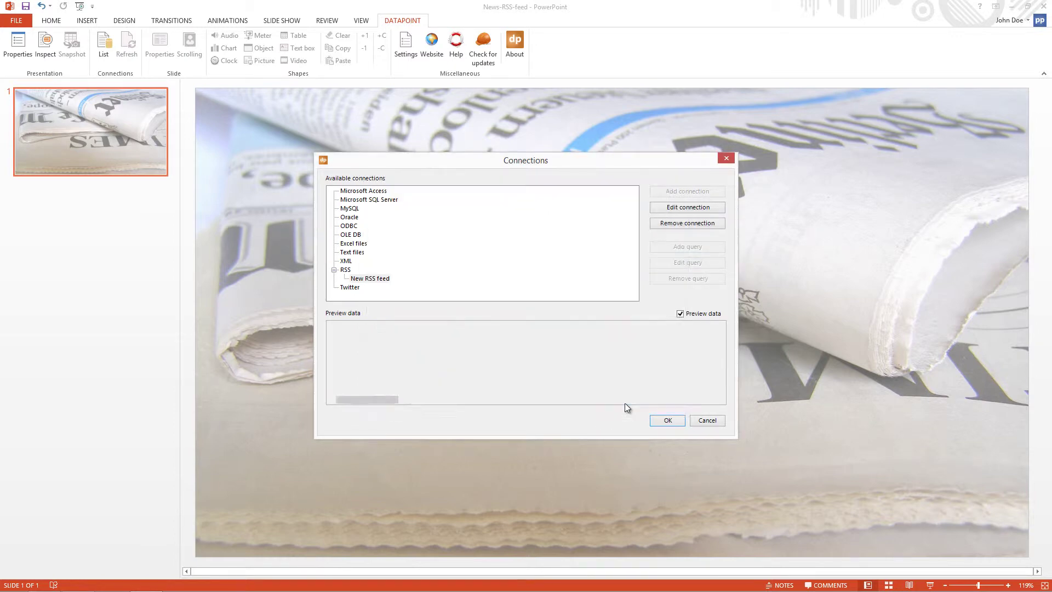
- Rename the connection to 'The New York Times' and close the connections window
click(370, 278)
drag(394, 279, 343, 283)
text(The )
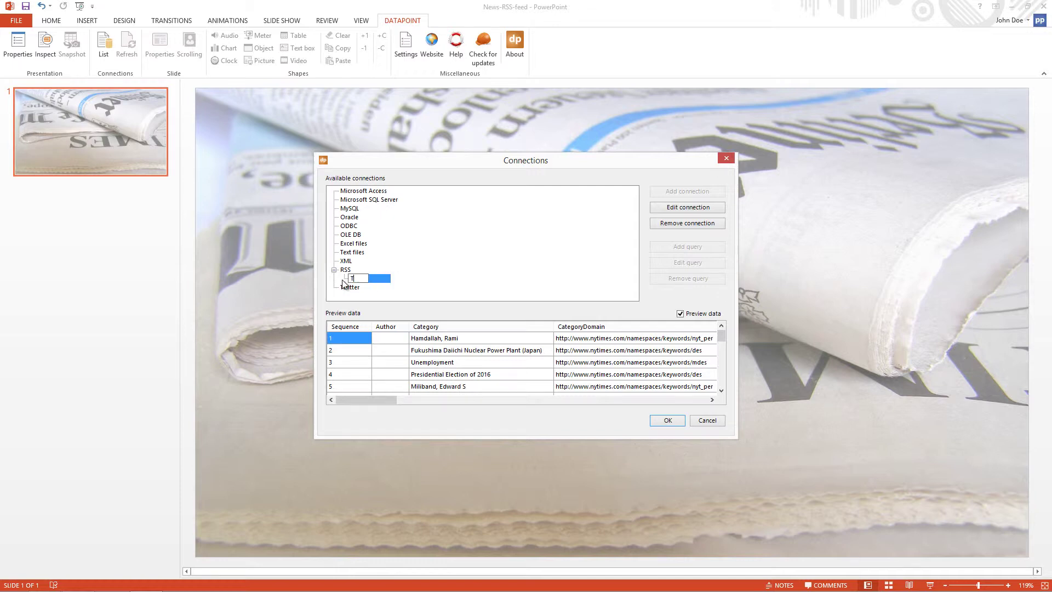
text(New)
text( York Time)
text(s)
key(Return)
click(669, 421)
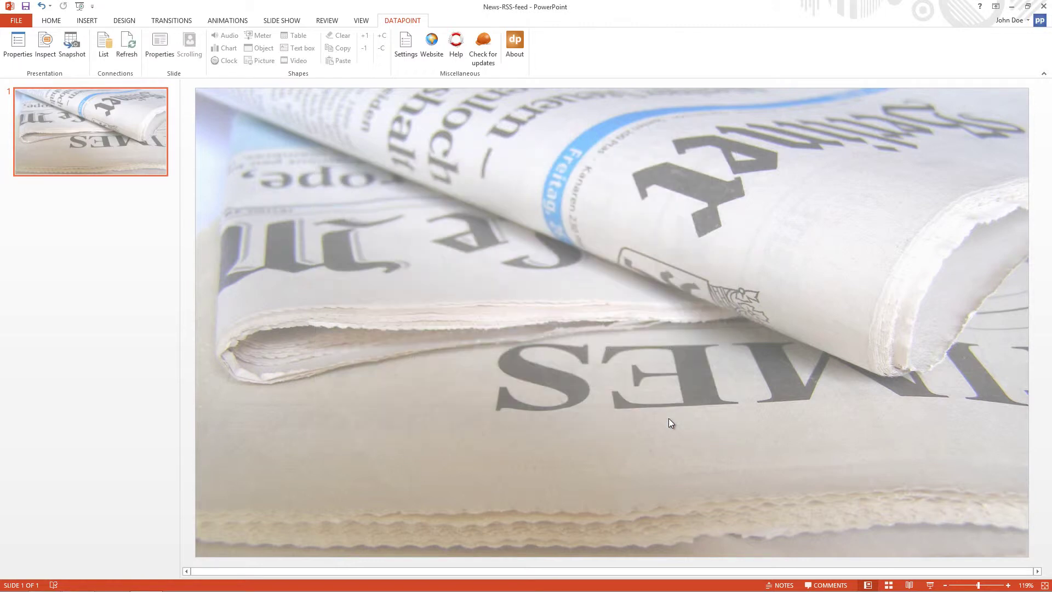
- Draw a wide text box across the middle of the slide
click(87, 20)
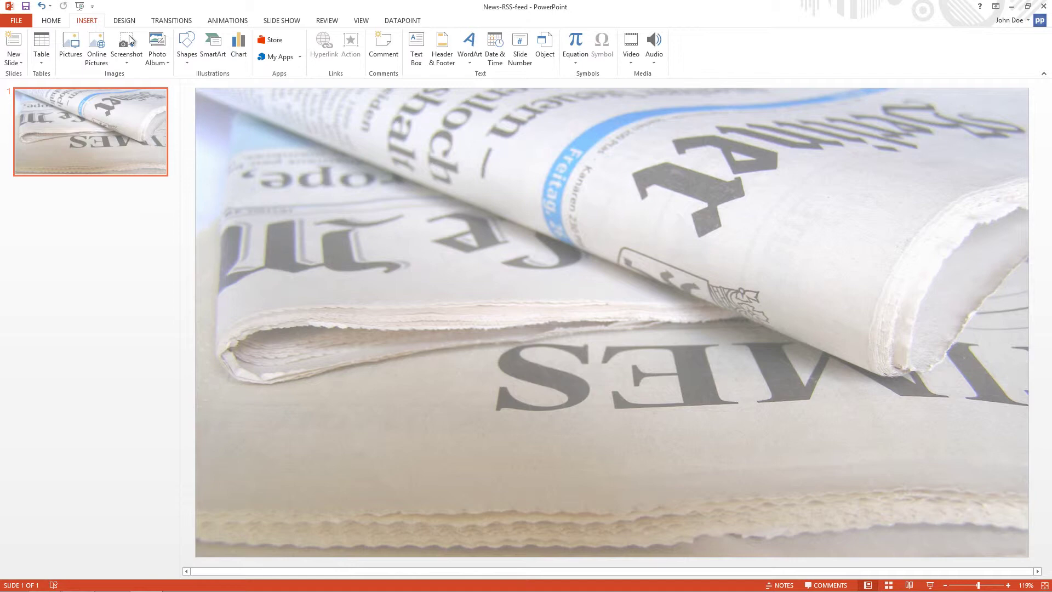
click(416, 50)
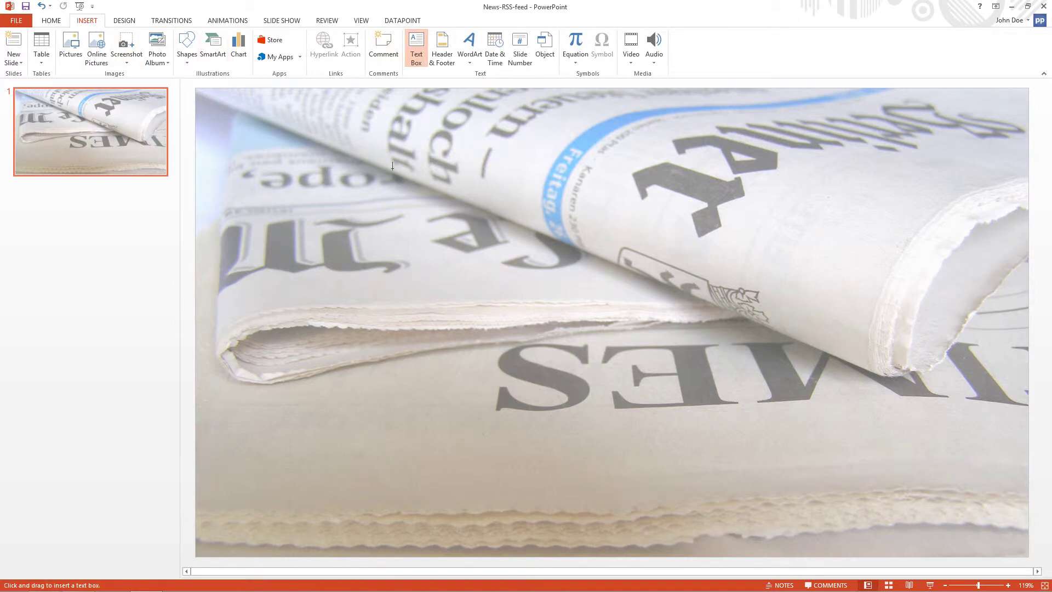
drag(308, 213, 912, 352)
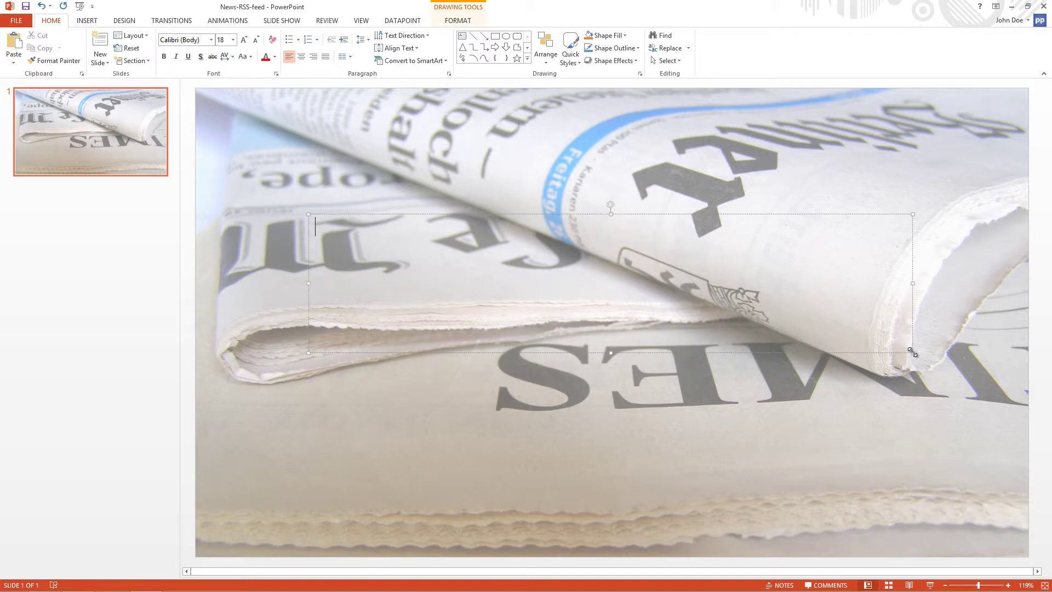
- Link the text box to the feed's Title column, showing the first headline
click(407, 24)
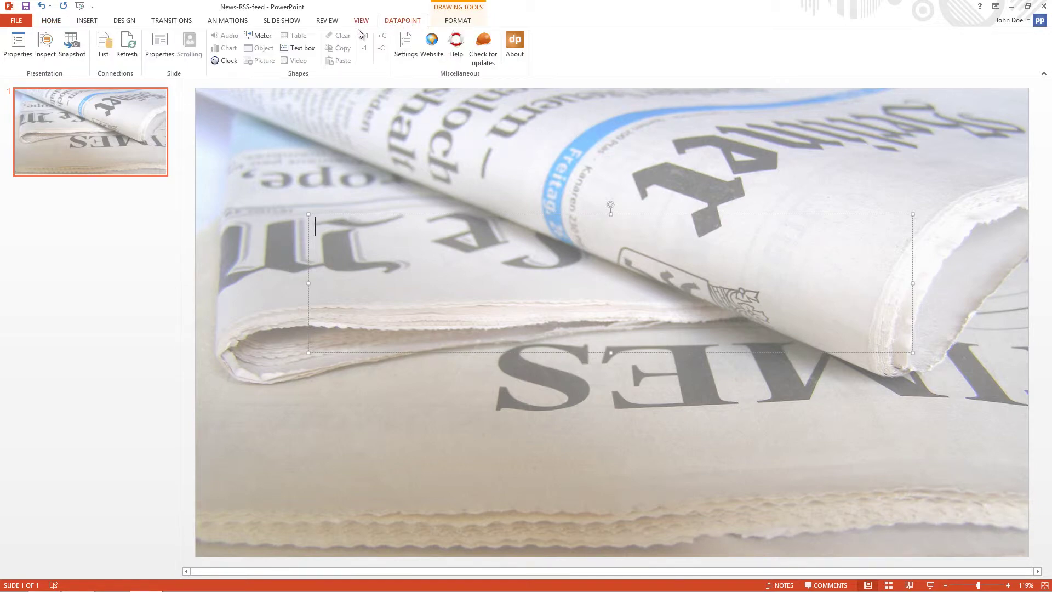
click(301, 48)
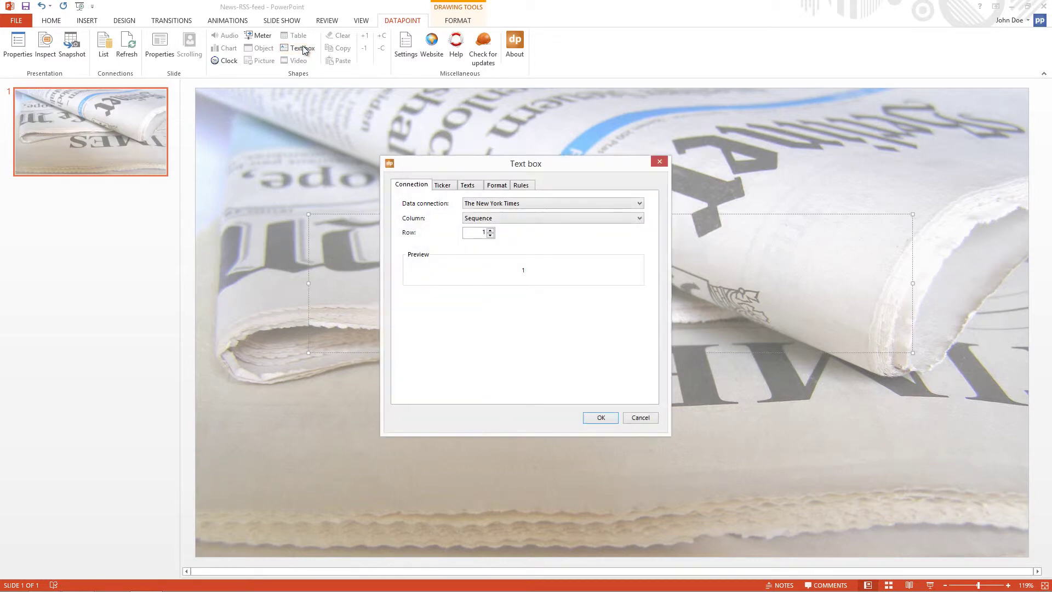
click(504, 219)
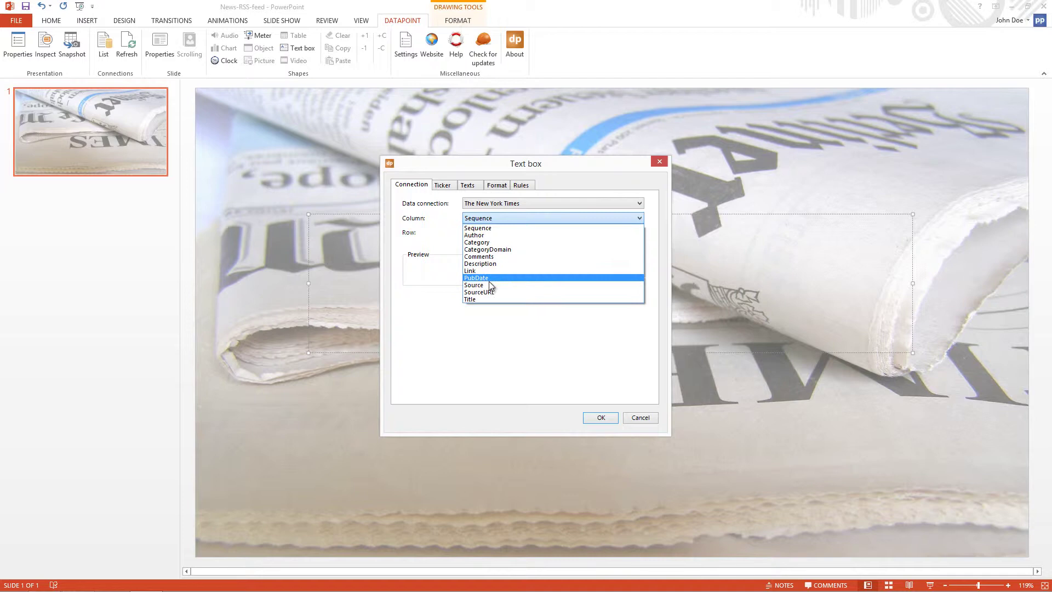
click(489, 300)
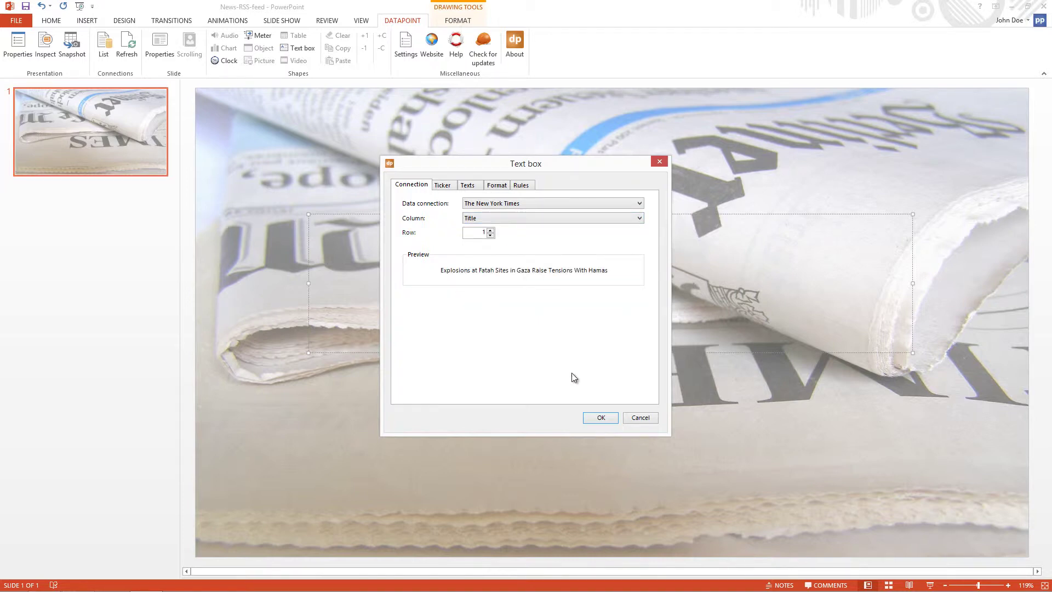
click(600, 418)
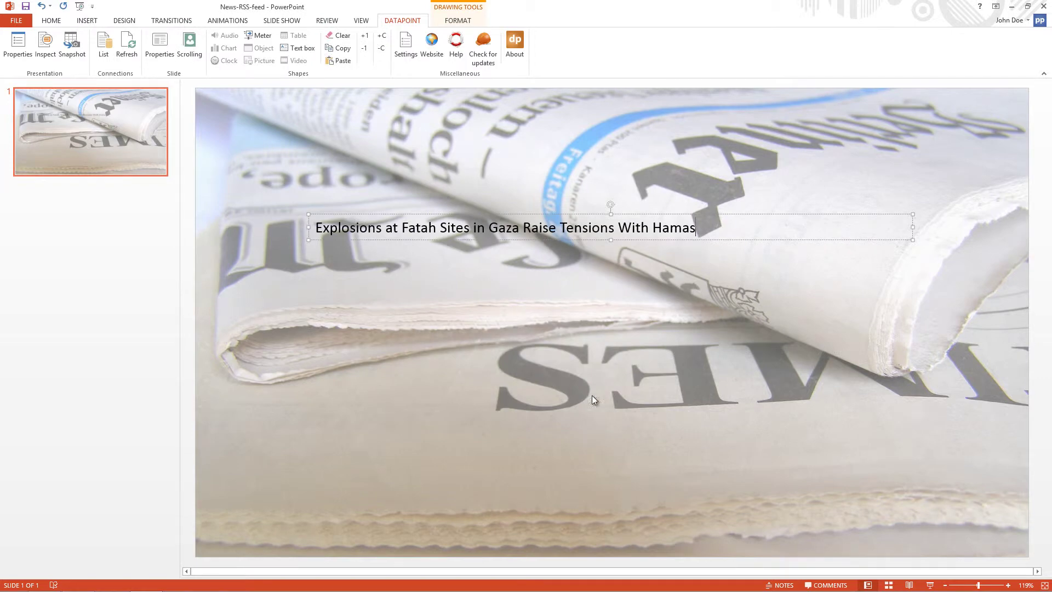
- Move the headline box to the slide's top-left and set its vertical alignment to Middle
click(513, 239)
drag(595, 213, 492, 91)
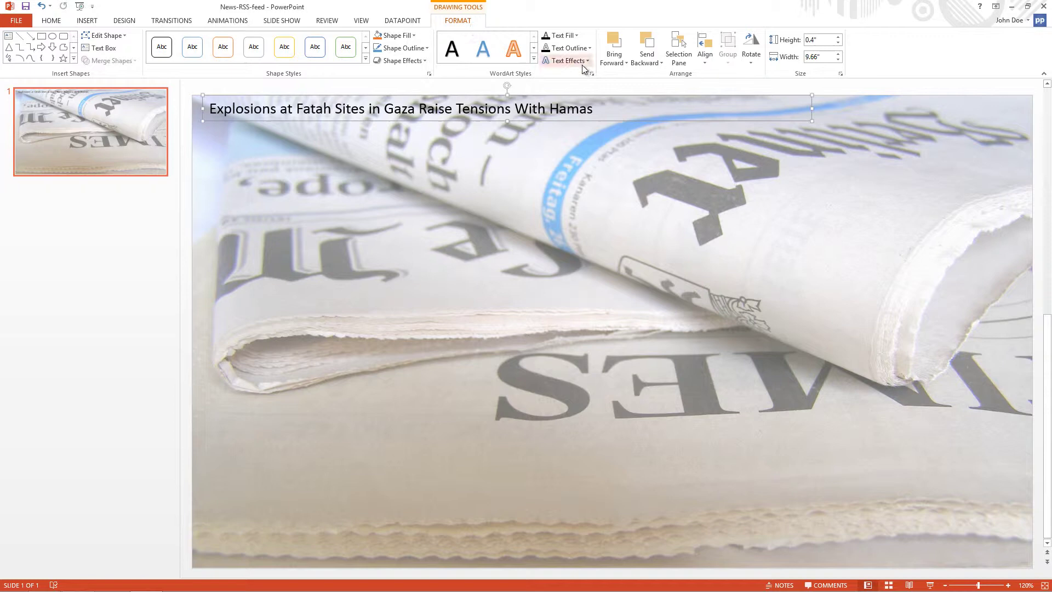
click(840, 74)
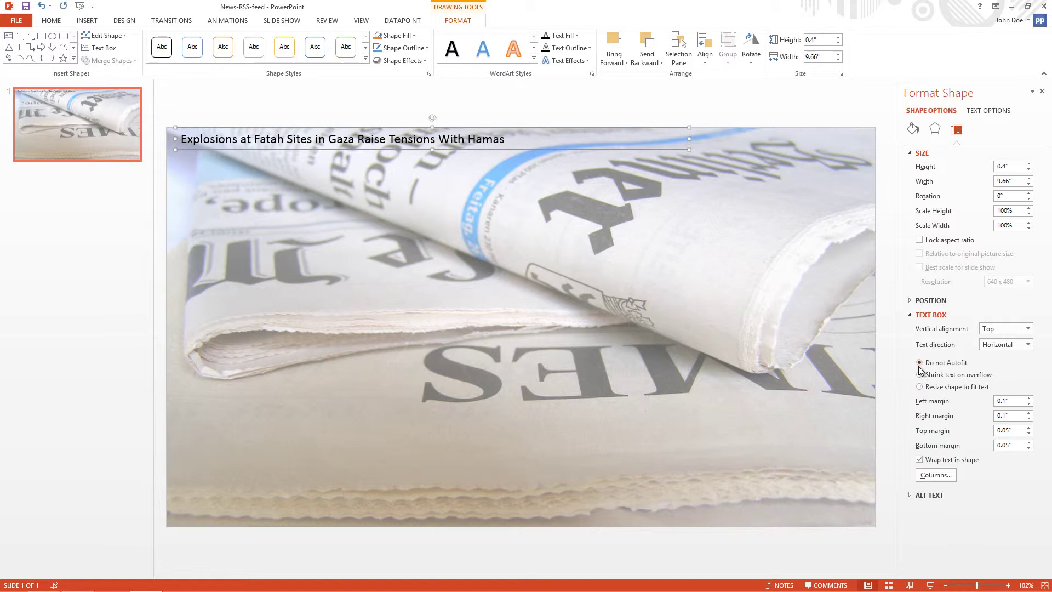
click(1008, 330)
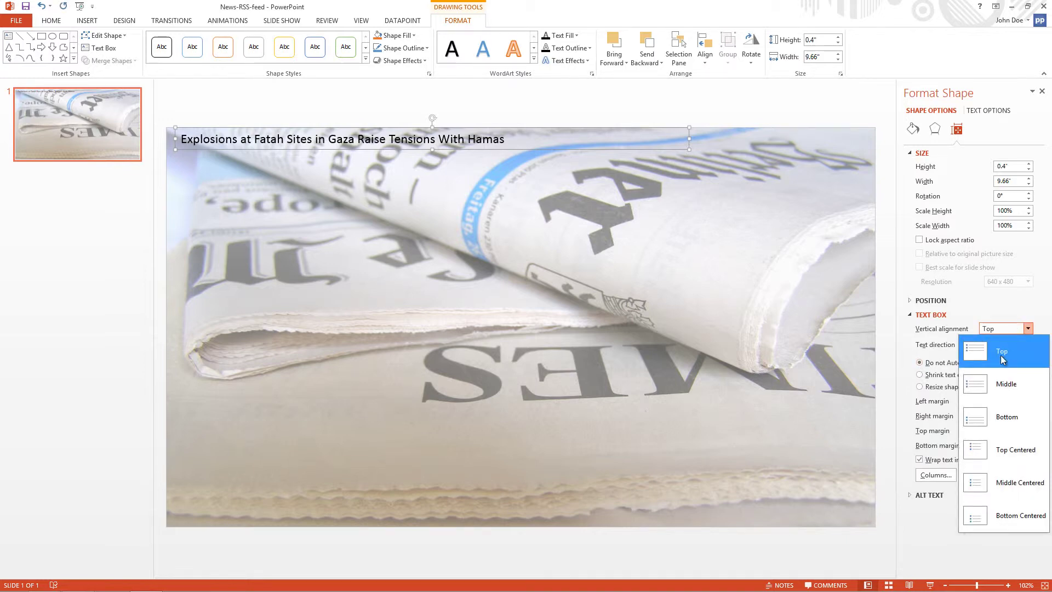
click(1014, 389)
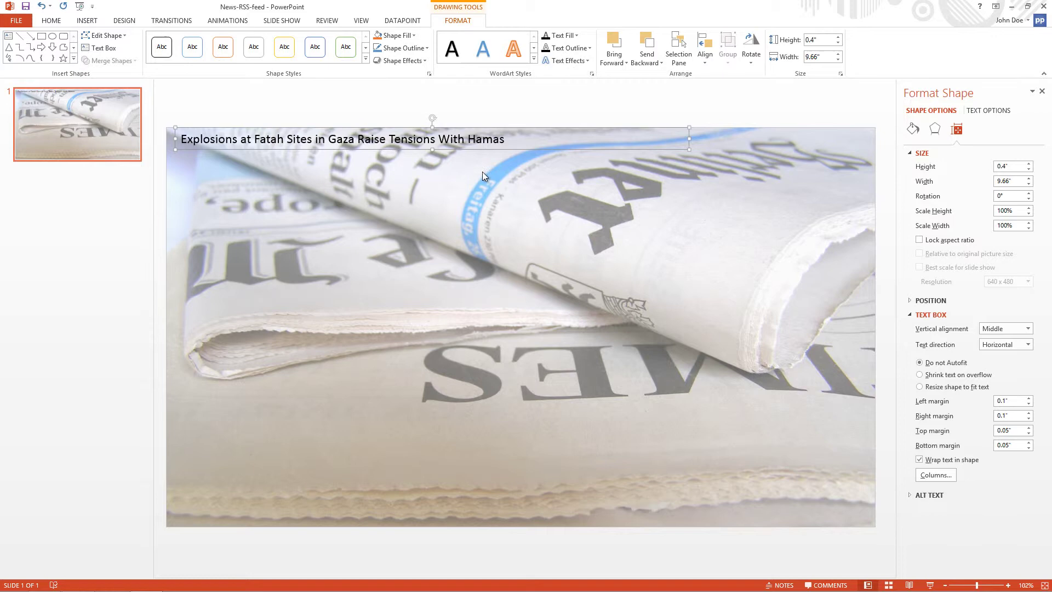
- Stretch the text box to fill the whole 13.33 × 7.5 inch slide
drag(433, 150, 422, 522)
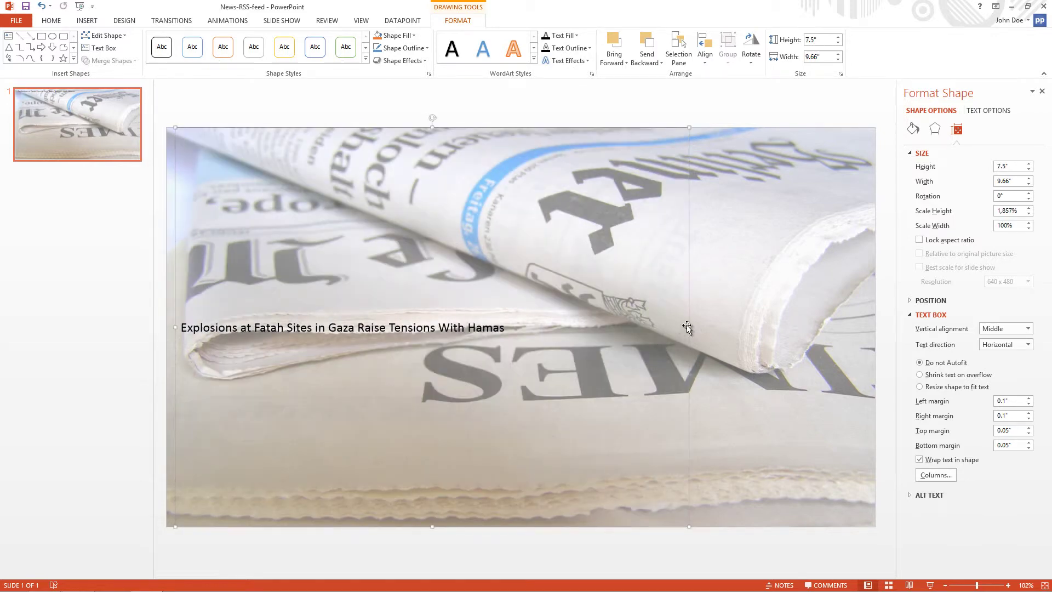
drag(688, 325, 876, 327)
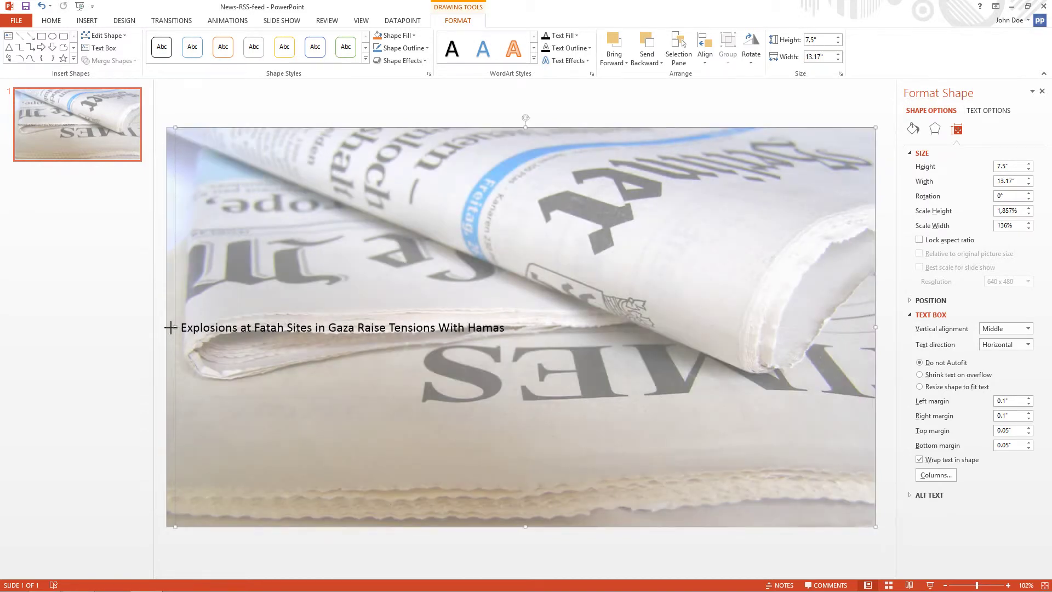
drag(171, 327, 166, 327)
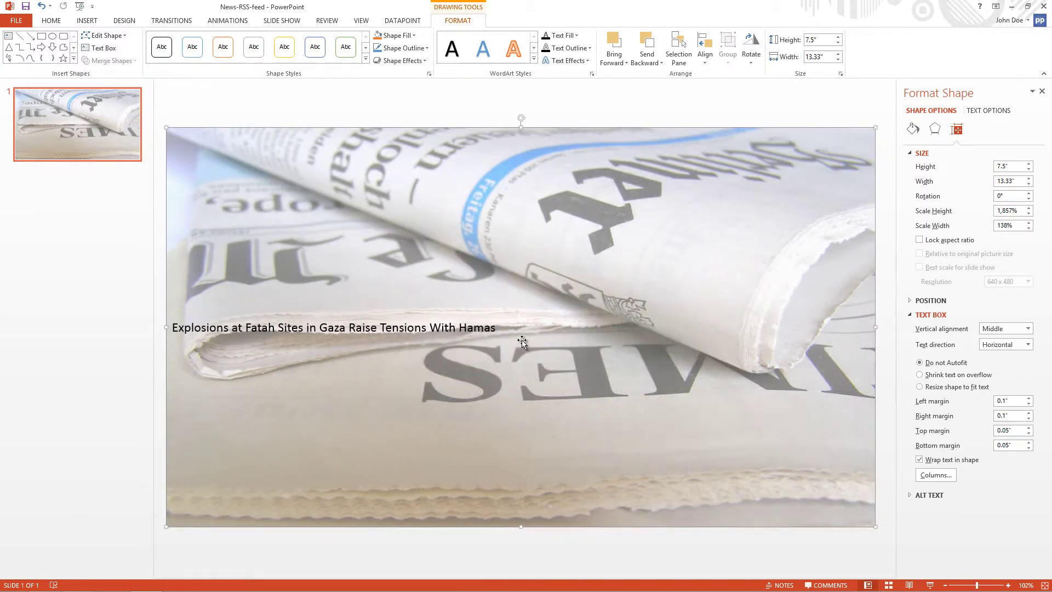
- Set the headline font to Aharoni in white
click(57, 21)
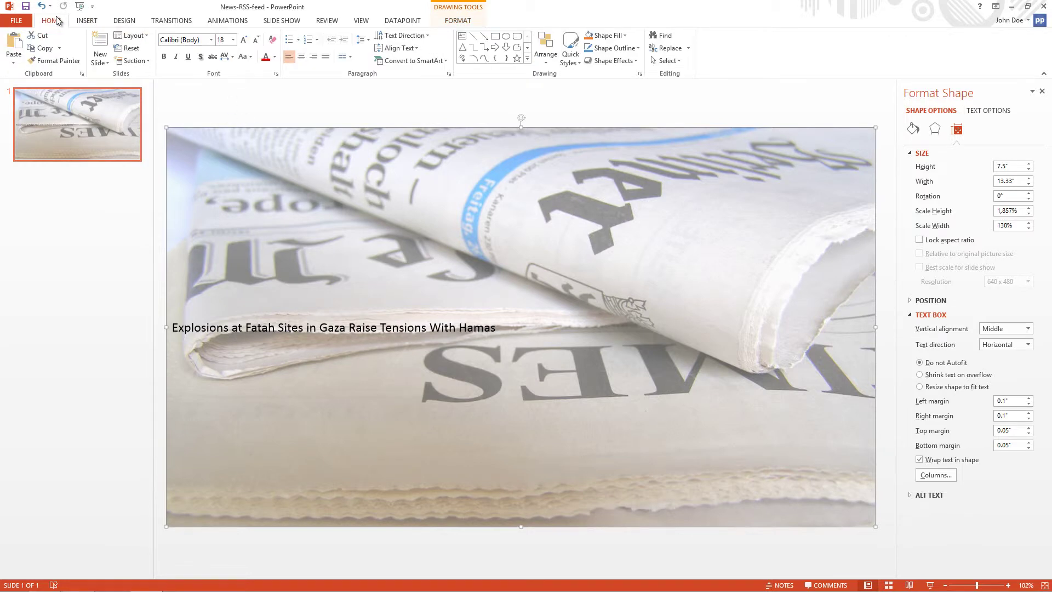
click(212, 43)
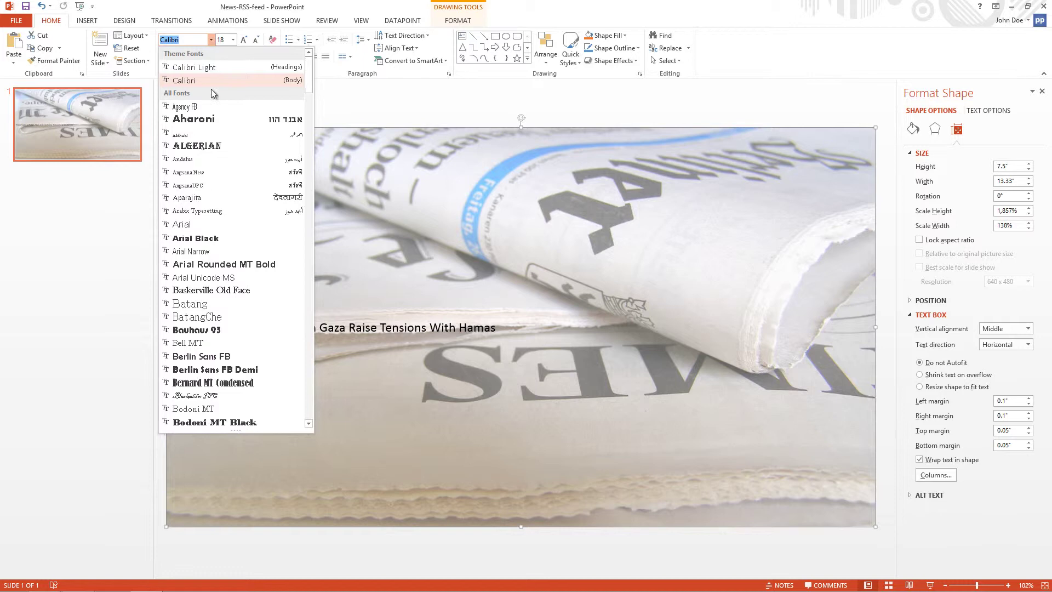
click(207, 119)
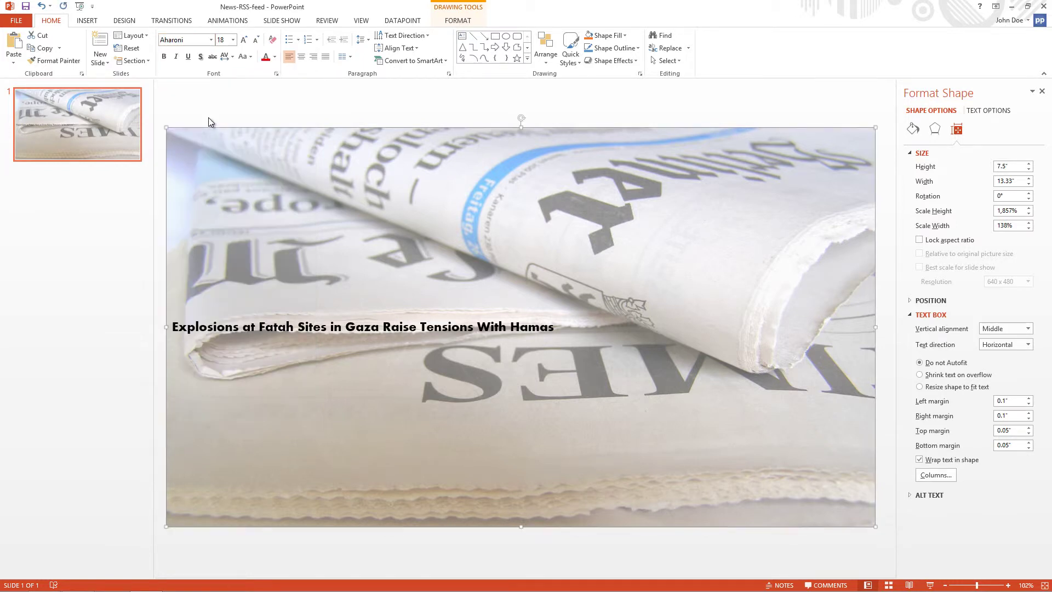
click(274, 57)
click(268, 82)
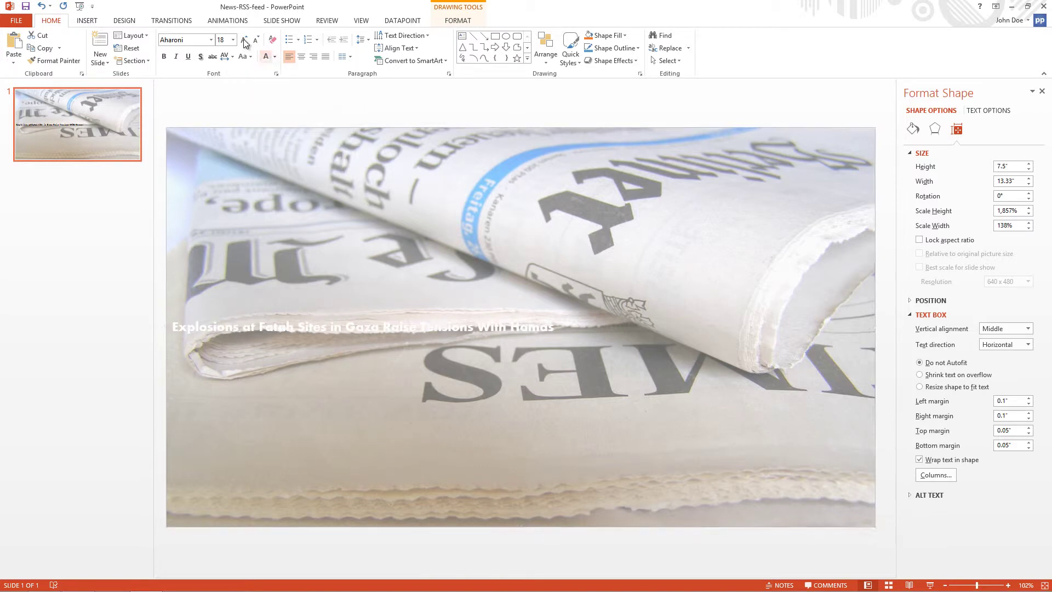
- Enlarge the headline to 54 pt and centre-align it
click(245, 40)
click(244, 39)
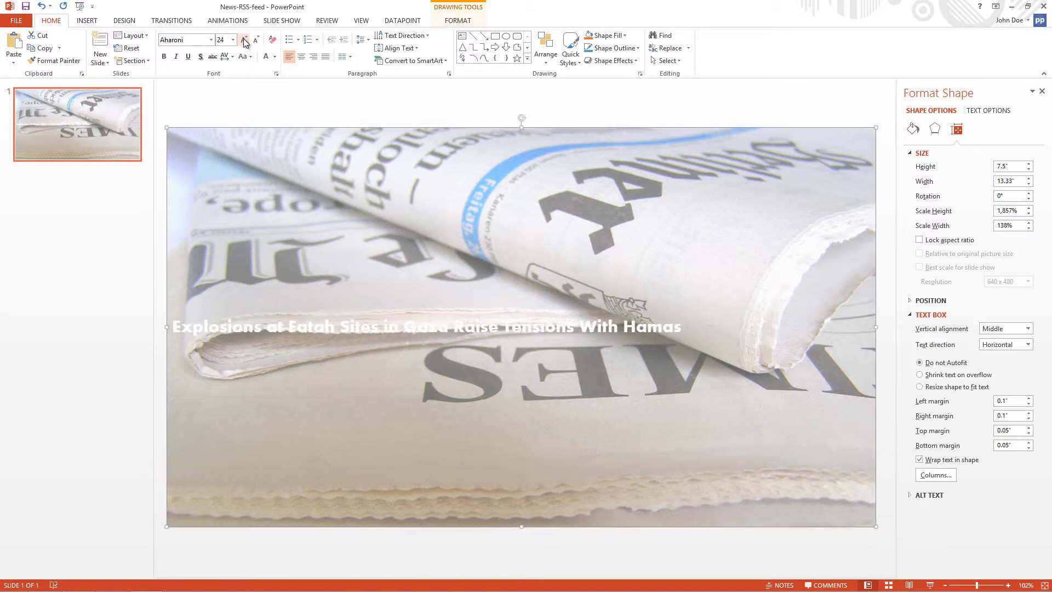
click(244, 42)
click(244, 41)
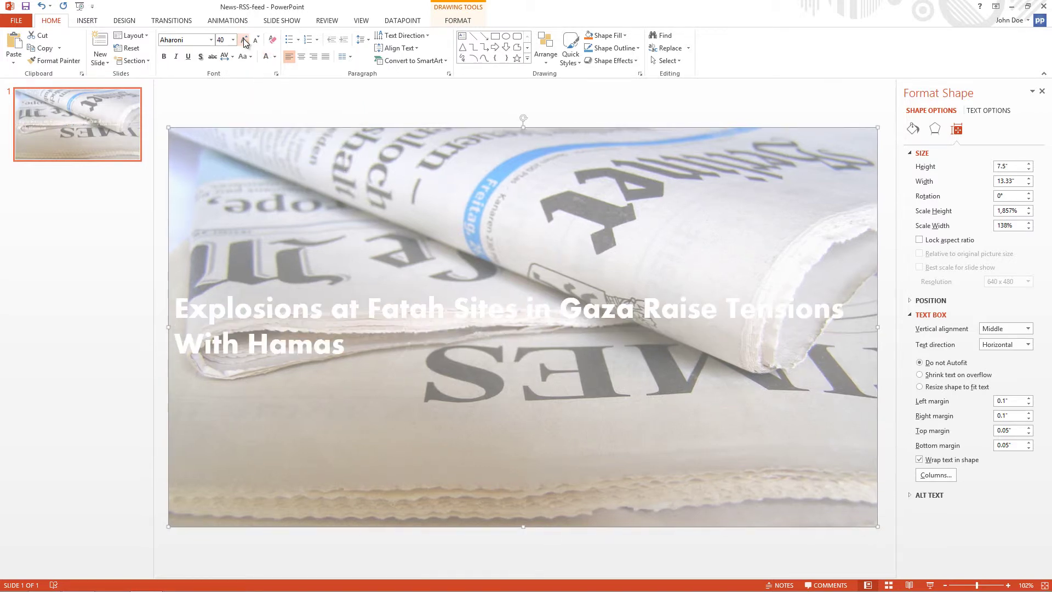
click(244, 41)
click(244, 41)
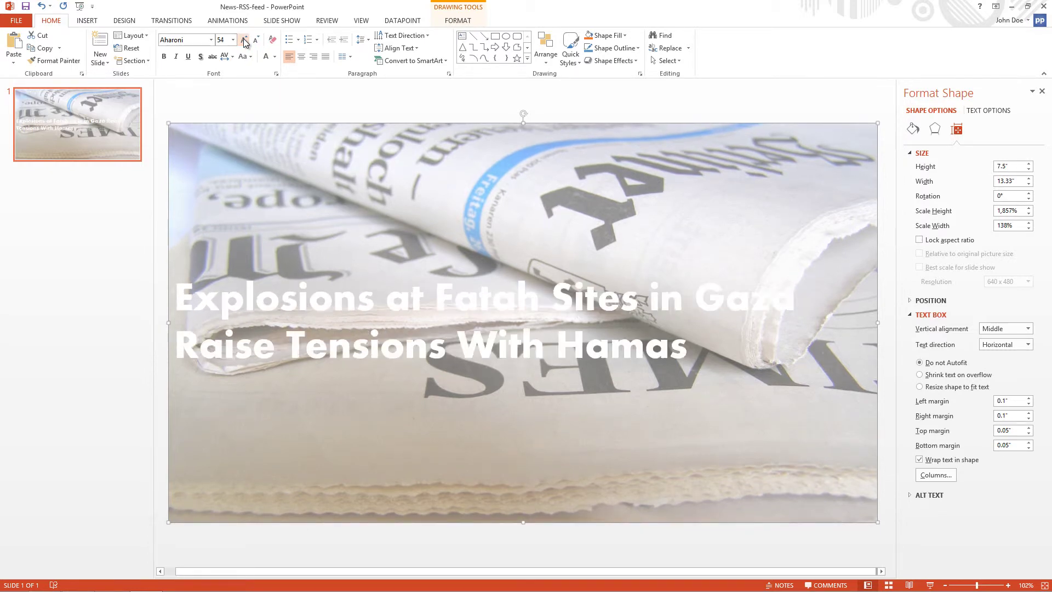
click(302, 56)
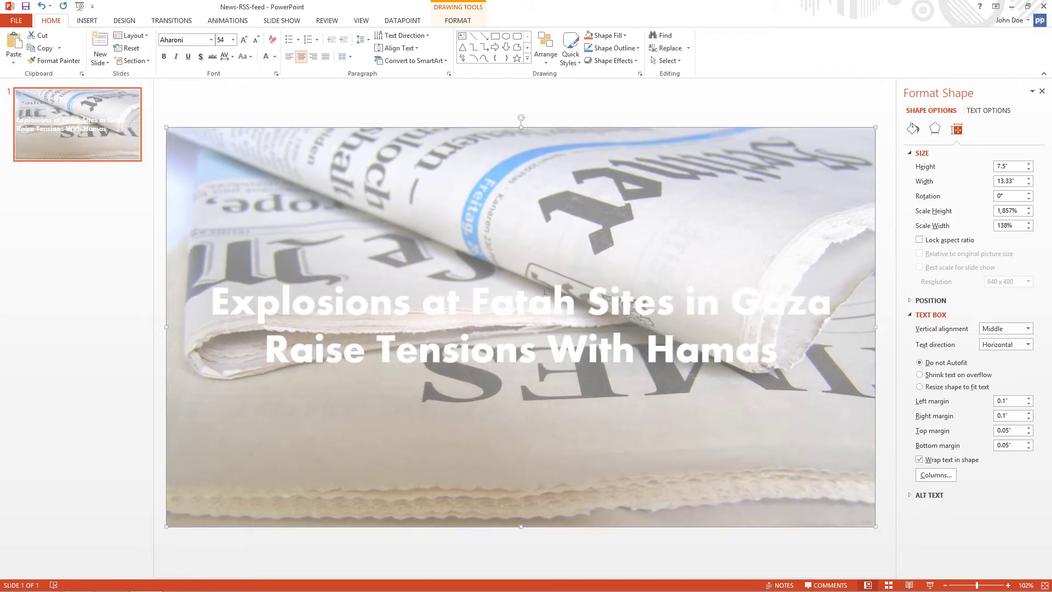
- Give the headline box a light-blue gradient fill with raised transparency
click(913, 129)
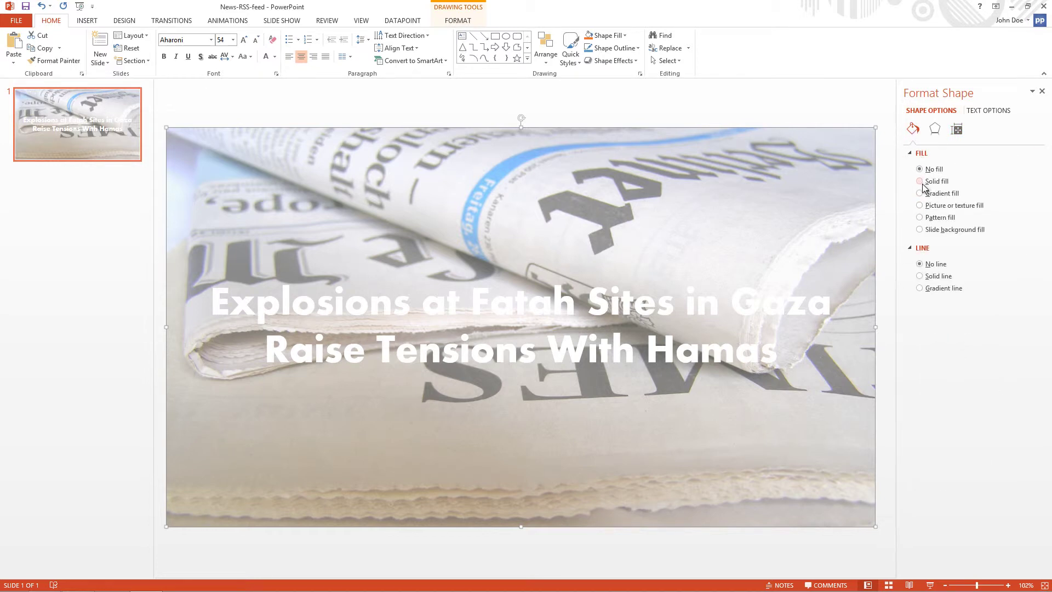
click(921, 193)
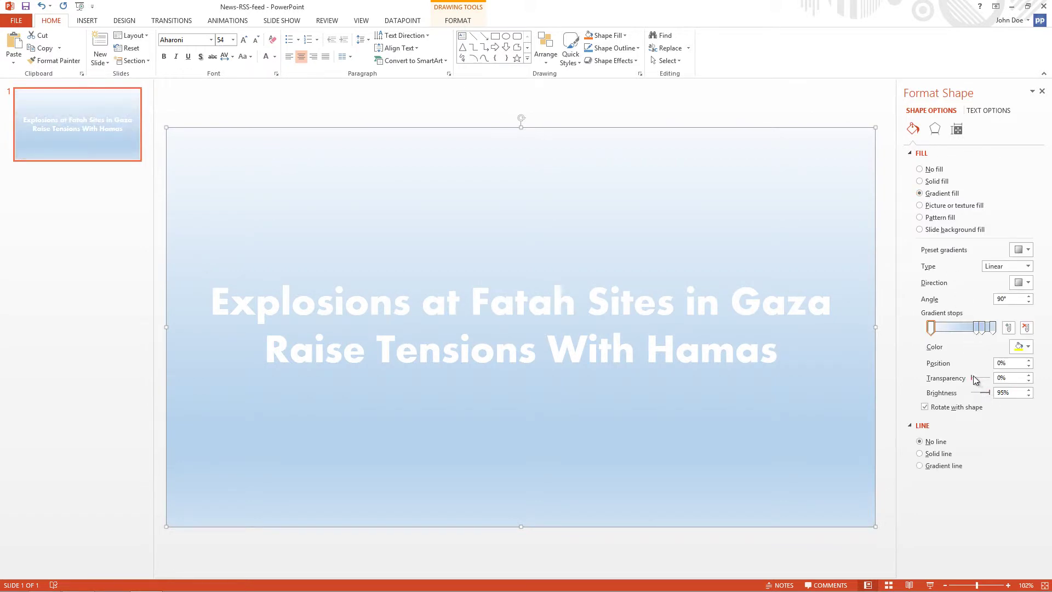
drag(973, 378, 991, 379)
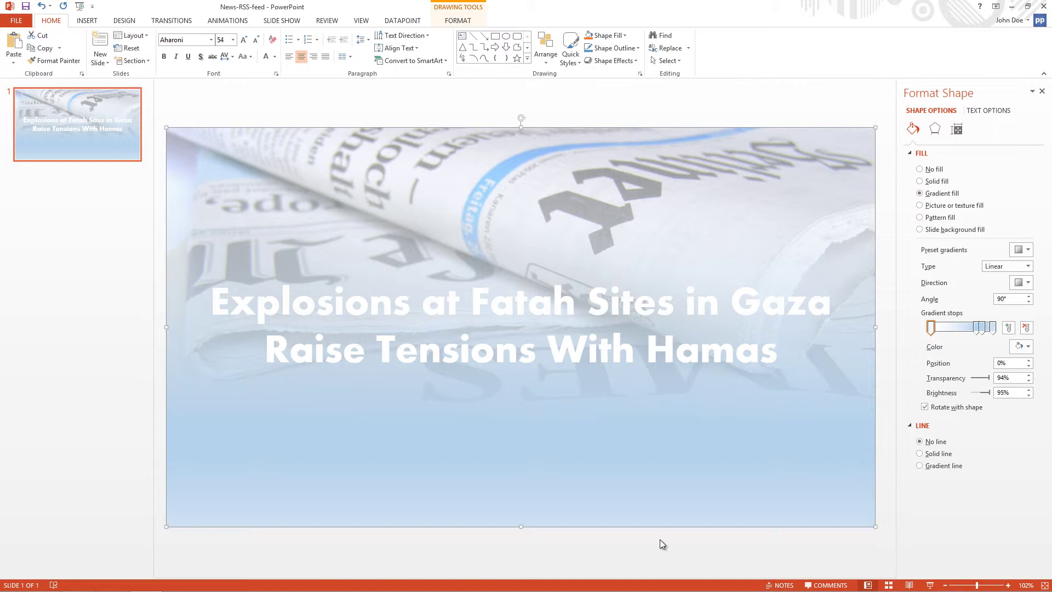
- Enable scrolling for The New York Times connection with a shorter step time
click(660, 539)
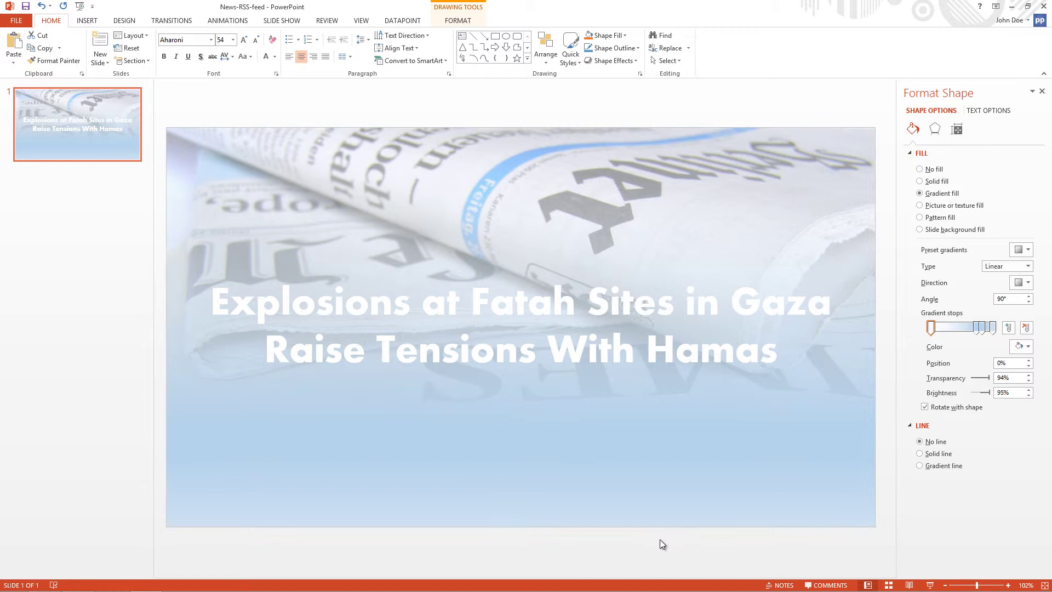
click(395, 21)
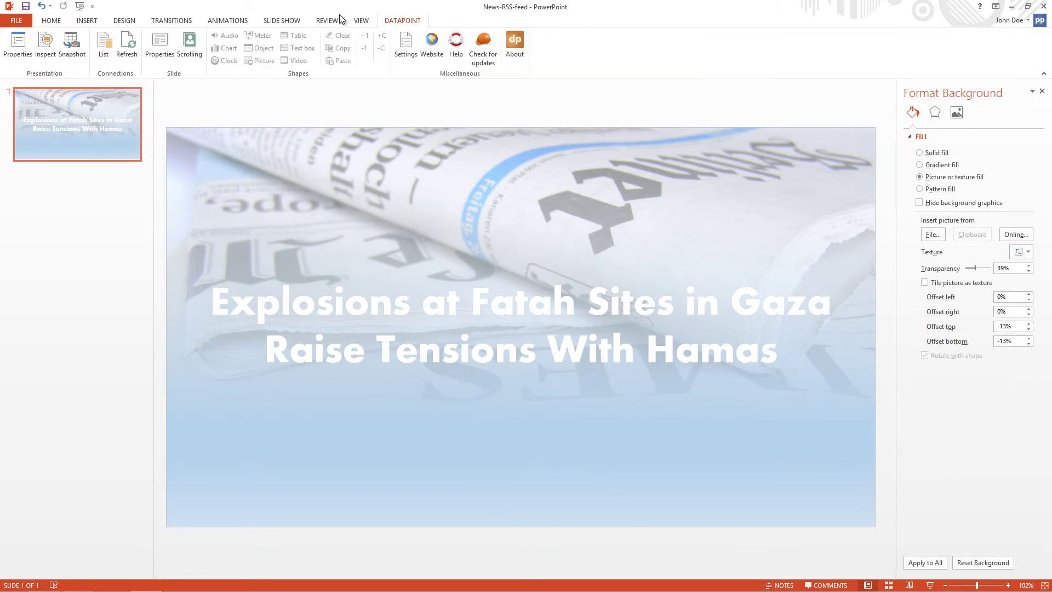
click(190, 47)
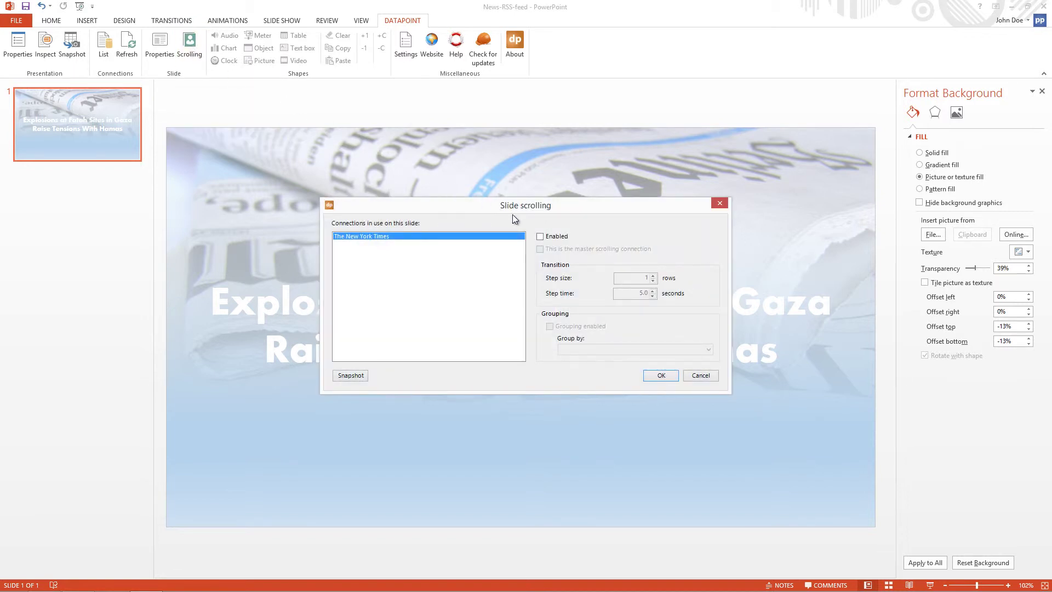
click(540, 237)
click(653, 296)
click(651, 375)
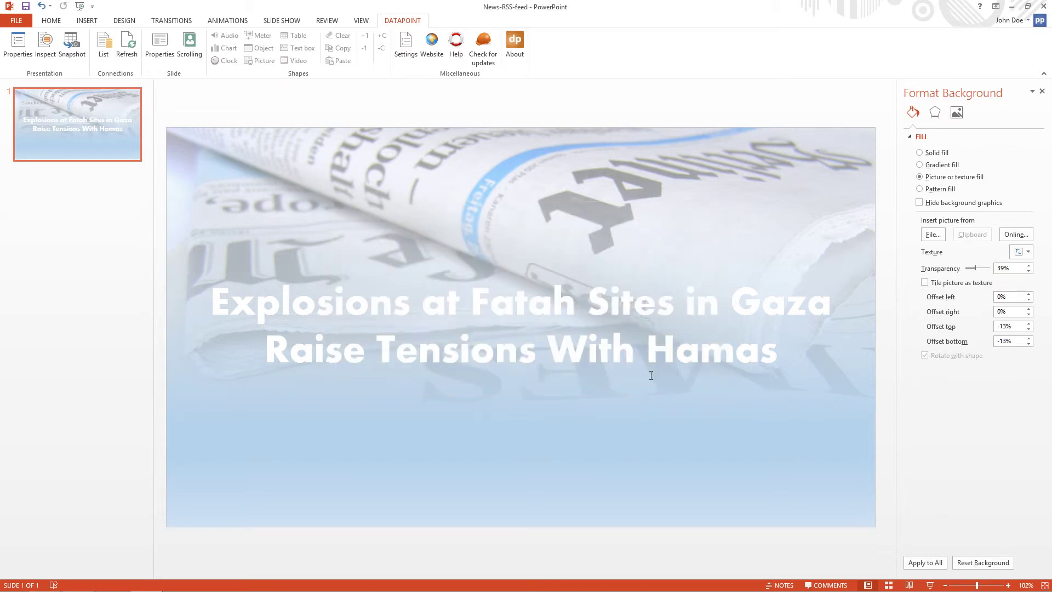
- Set the show type to Browsed at a kiosk (full screen), looping continuously
click(276, 20)
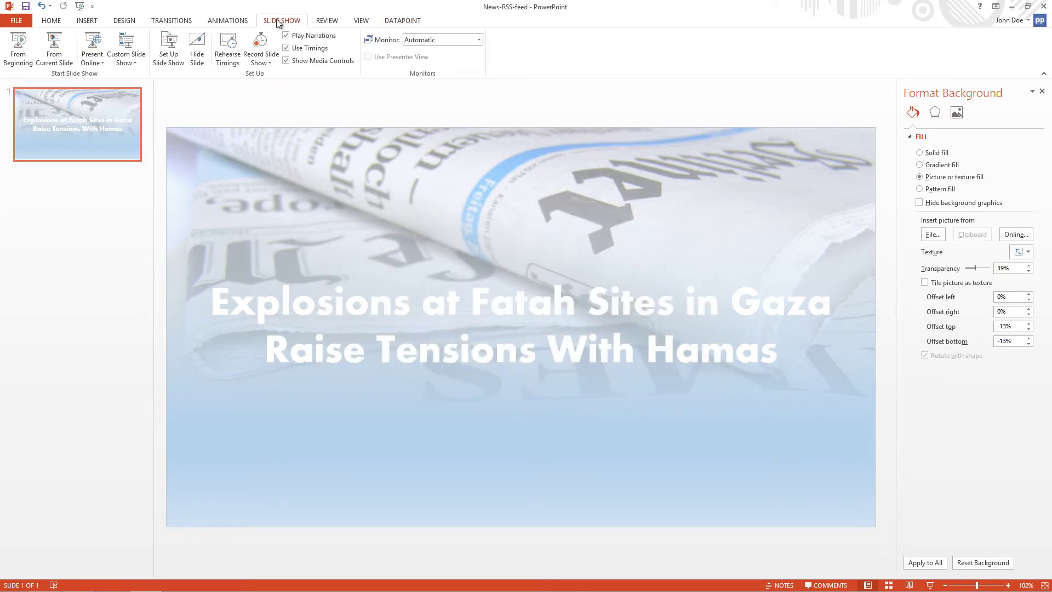
click(171, 51)
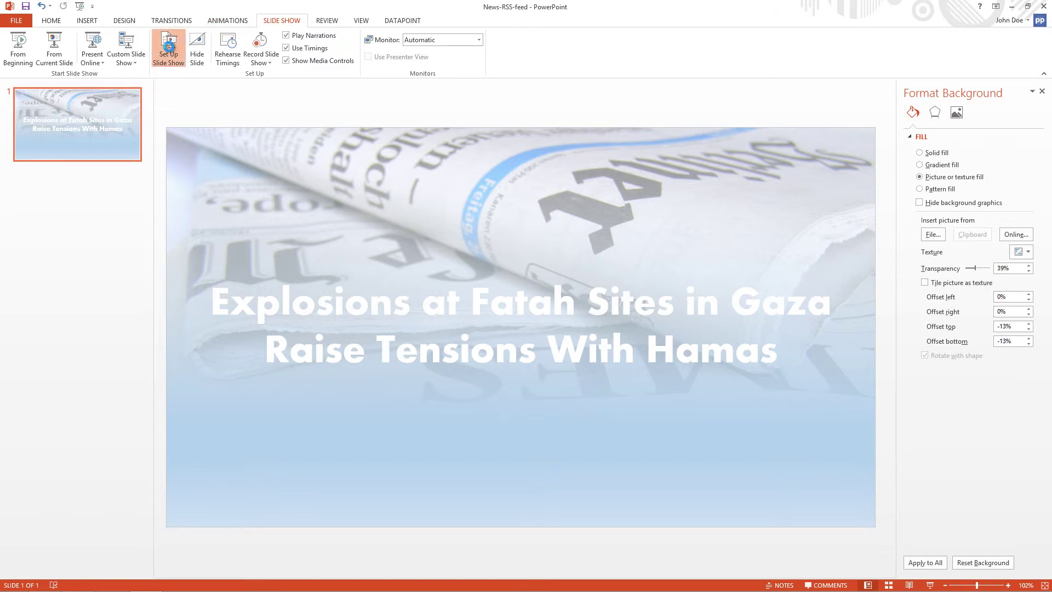
click(398, 246)
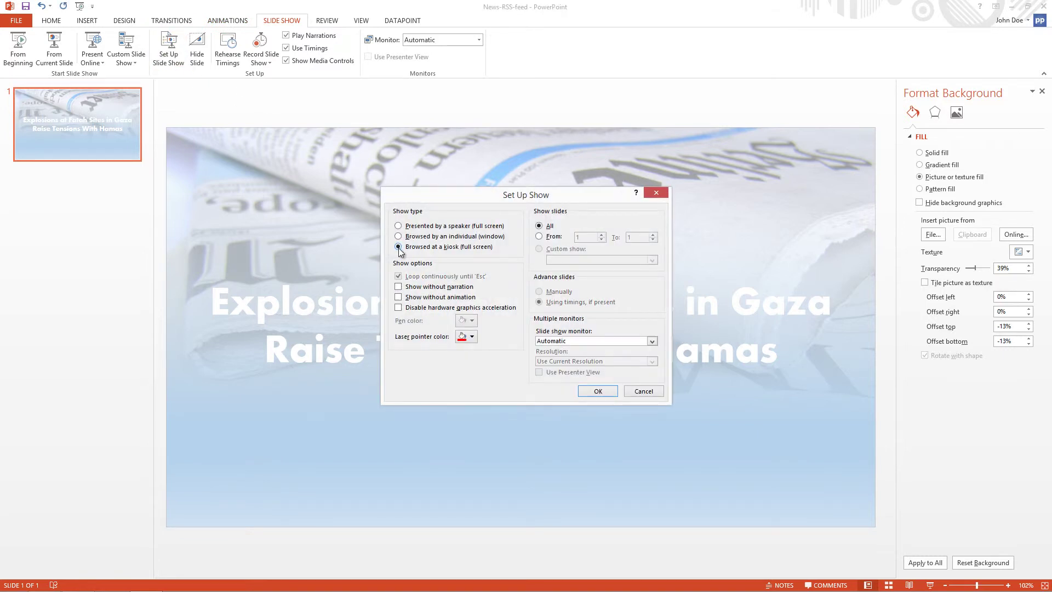
click(592, 392)
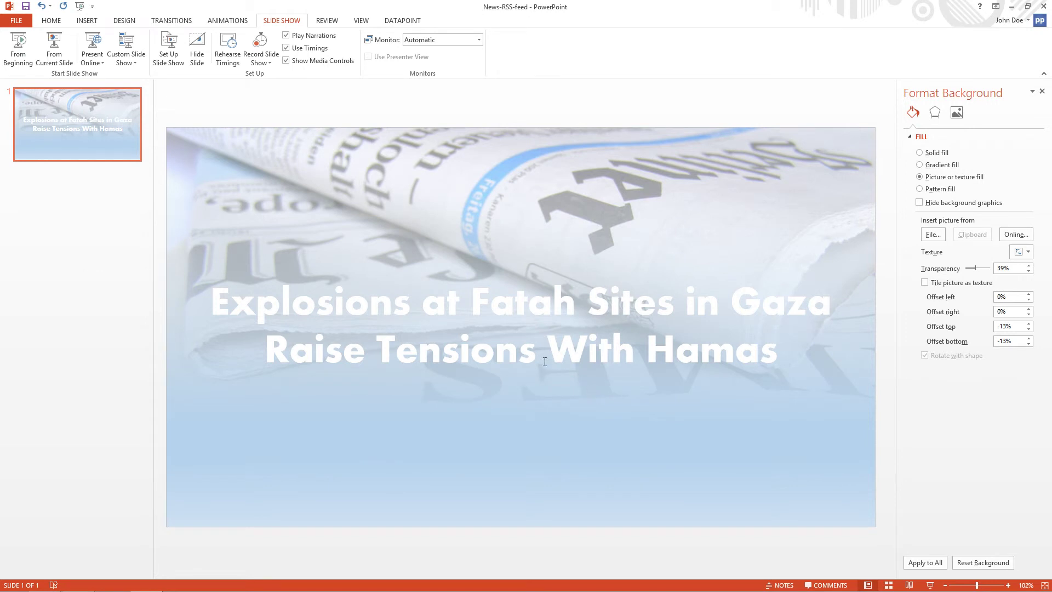
click(23, 45)
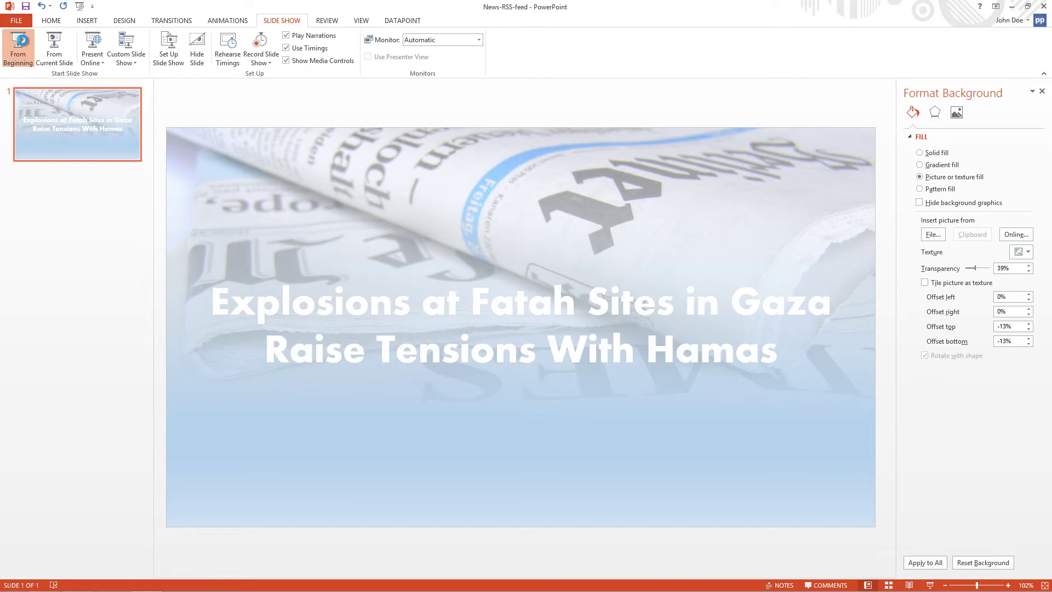